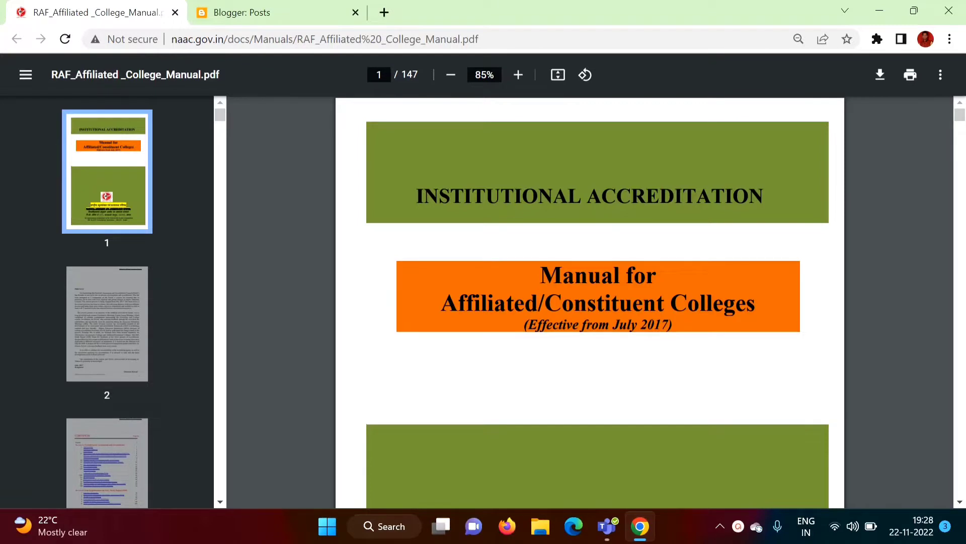
Highlight the domain and file-name parts of the NAAC manual's PDF address
{"action": "left_click", "coordinate": [174, 39]}
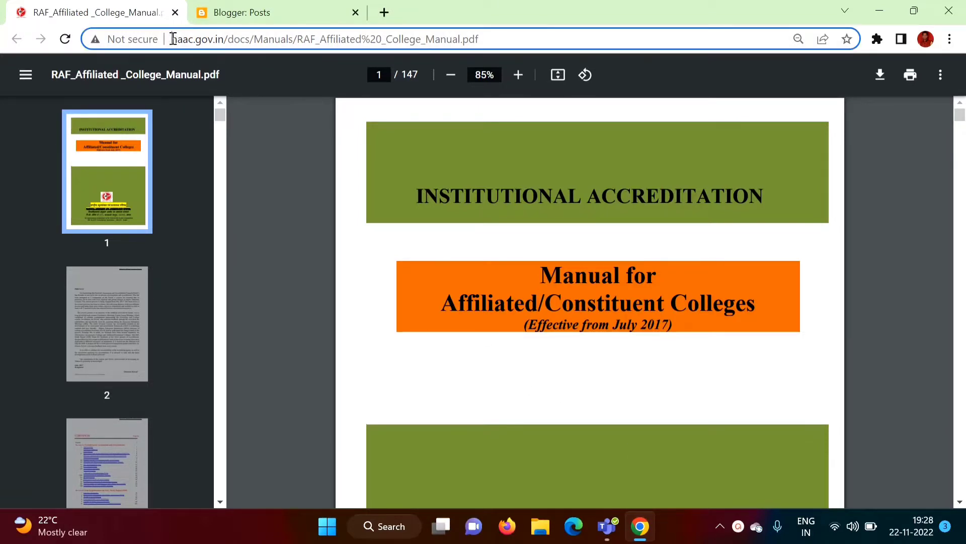
{"action": "left_click_drag", "start_coordinate": [174, 39], "coordinate": [242, 38]}
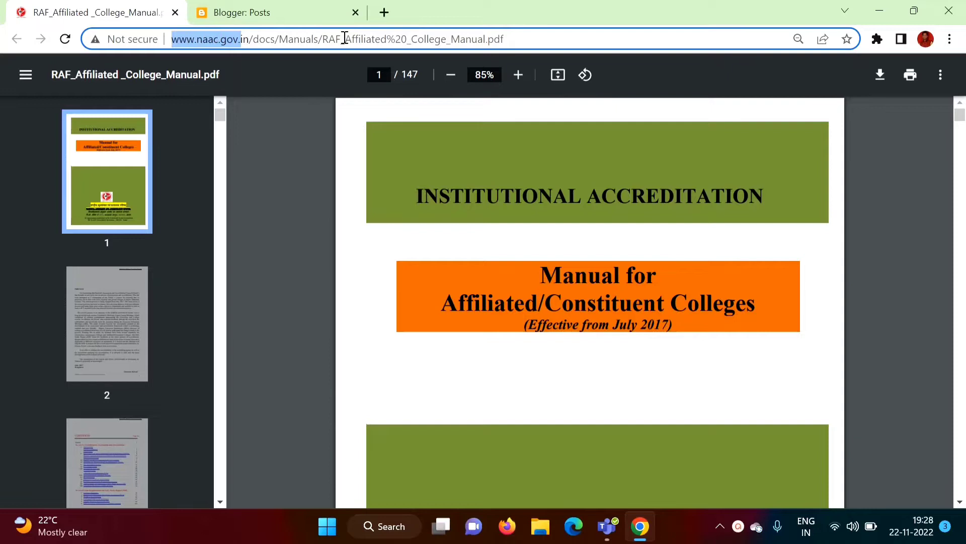
{"action": "left_click_drag", "start_coordinate": [339, 38], "coordinate": [514, 39]}
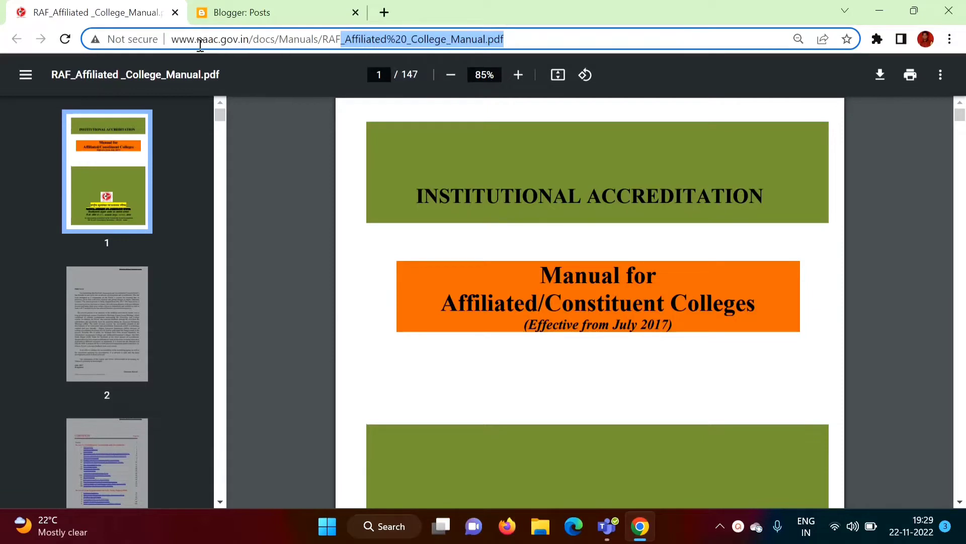
{"action": "left_click_drag", "start_coordinate": [178, 39], "coordinate": [522, 35]}
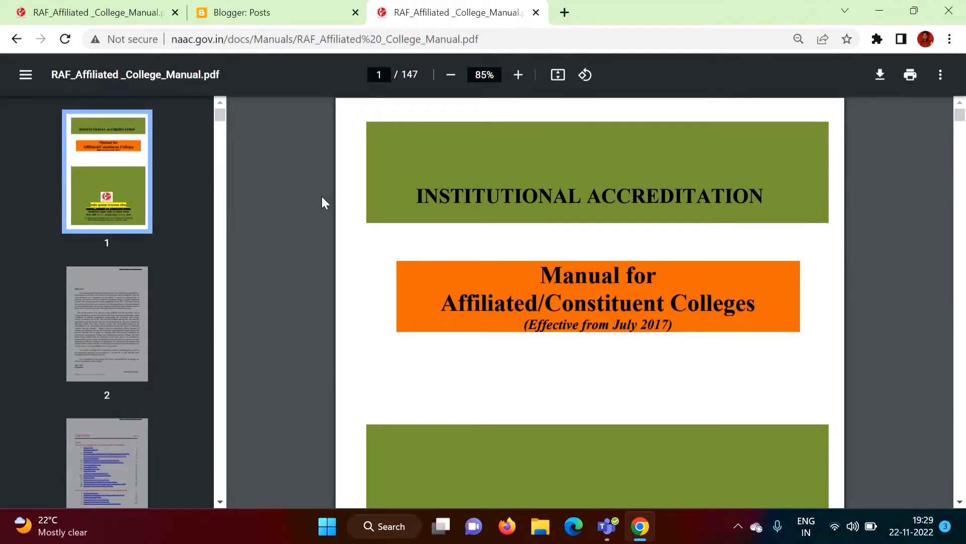
{"action": "left_click", "coordinate": [387, 72]}
{"action": "type", "text": "51"}
{"action": "key", "text": "Return"}
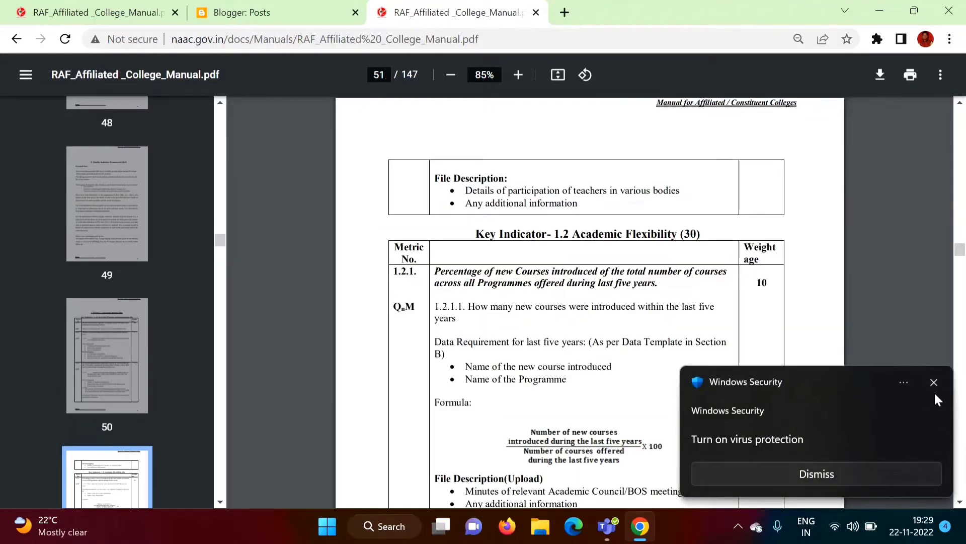
{"action": "left_click", "coordinate": [935, 384]}
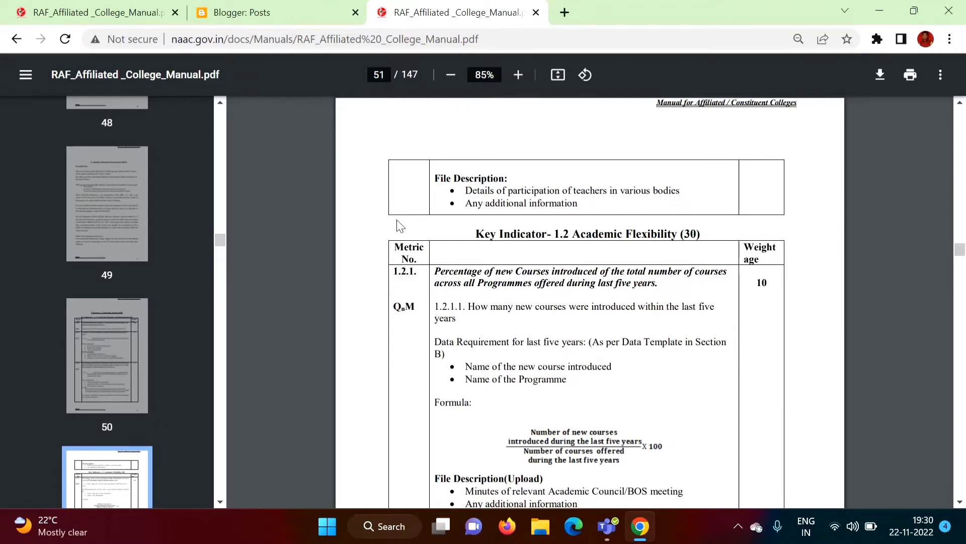
{"action": "key", "text": "Home"}
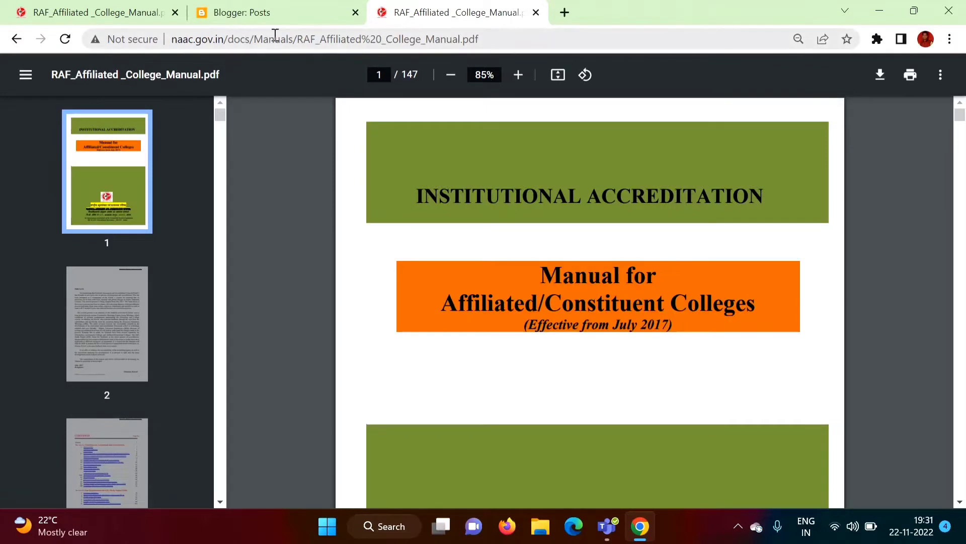
Select the manual's full PDF address and go to the blog's posts list
{"action": "left_click", "coordinate": [486, 38]}
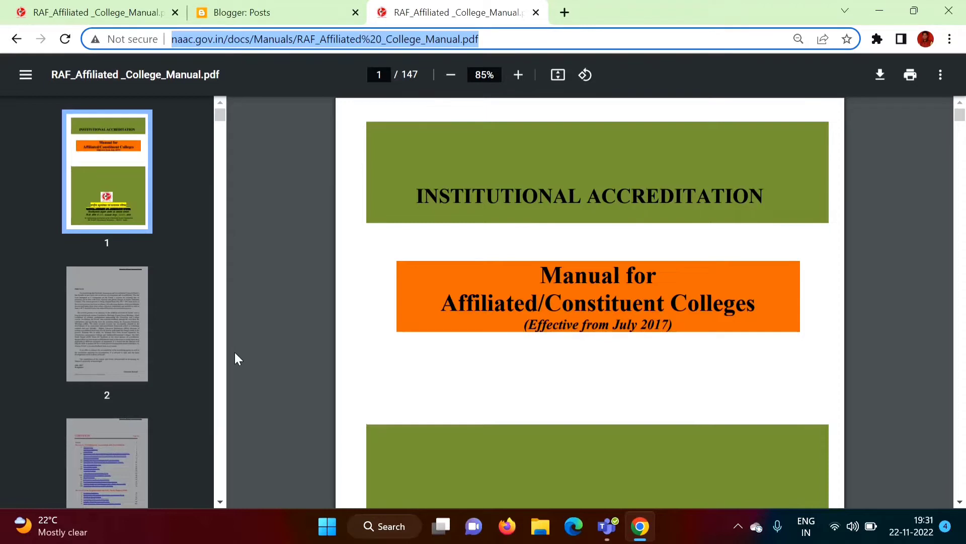
{"action": "left_click", "coordinate": [240, 10]}
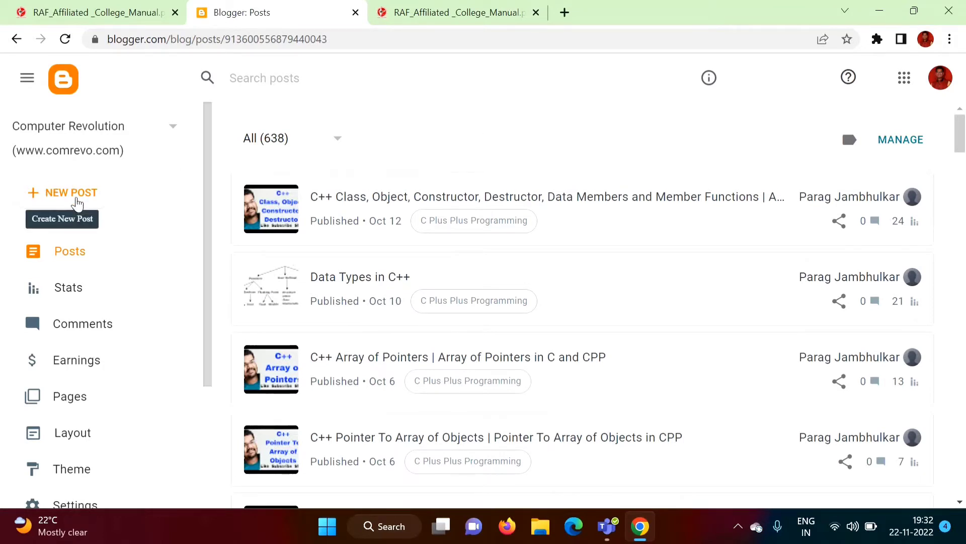
Start a new post in HTML view, enlarged, with blank lines for the anchor code
{"action": "left_click", "coordinate": [76, 198]}
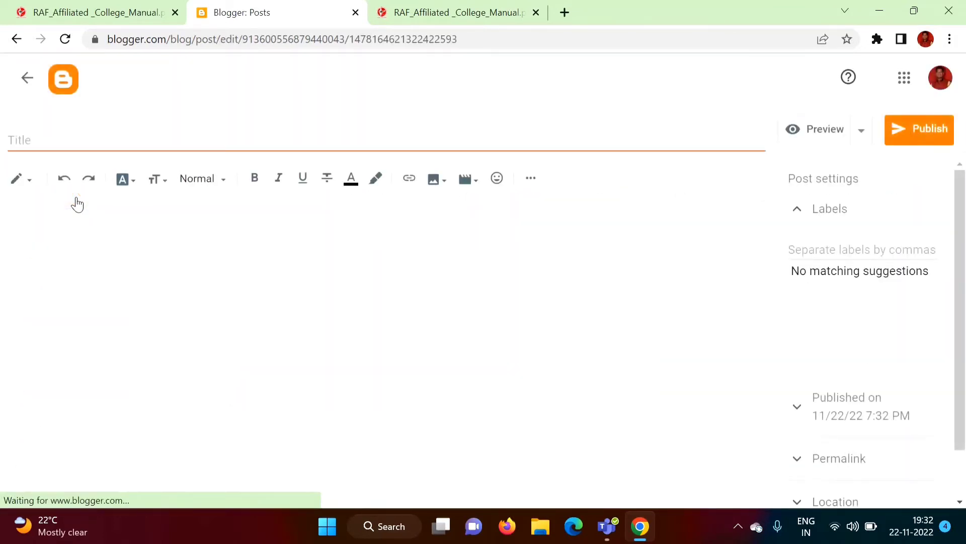
{"action": "type", "text": "Sample "}
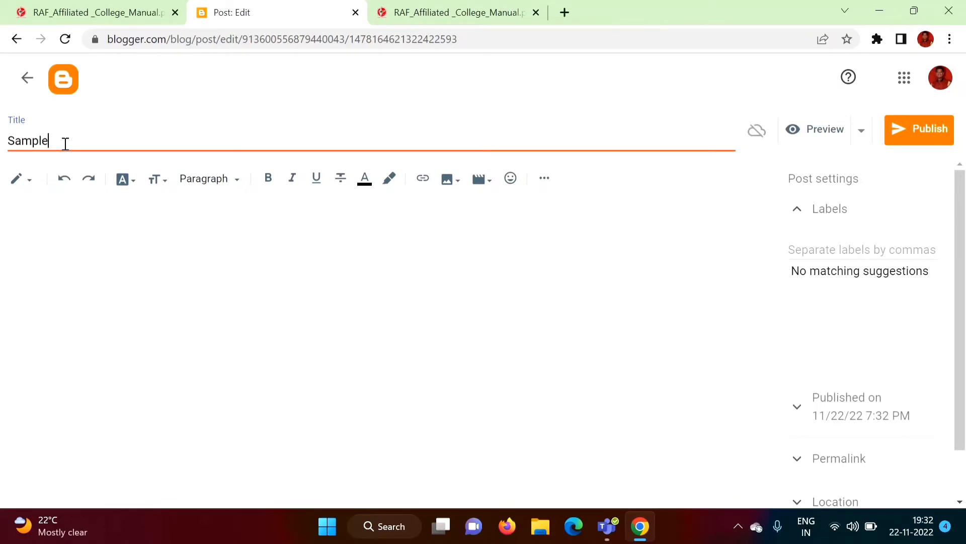
{"action": "type", "text": "Pag"}
{"action": "type", "text": "e"}
{"action": "left_click", "coordinate": [40, 210]}
{"action": "key", "text": "ctrl+plus"}
{"action": "left_click", "coordinate": [31, 198]}
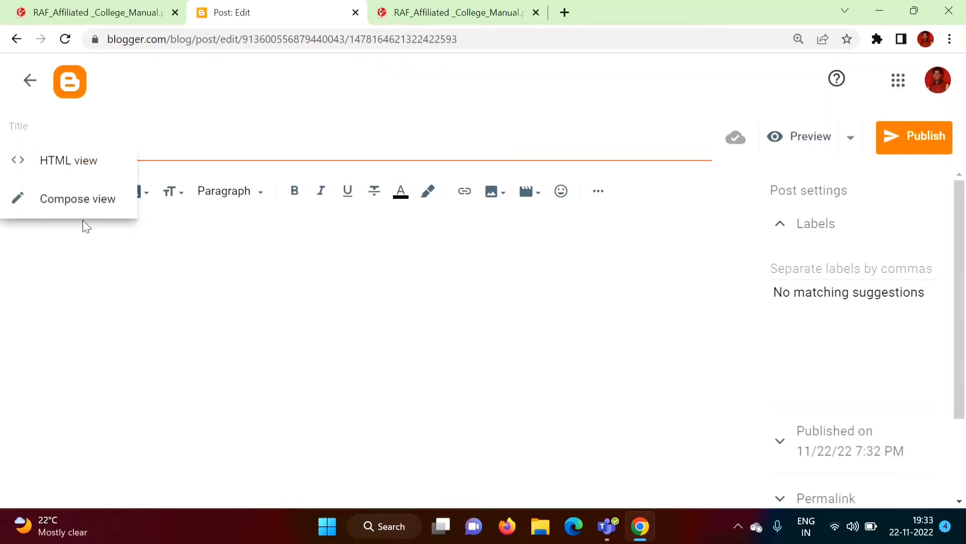
{"action": "left_click", "coordinate": [78, 171]}
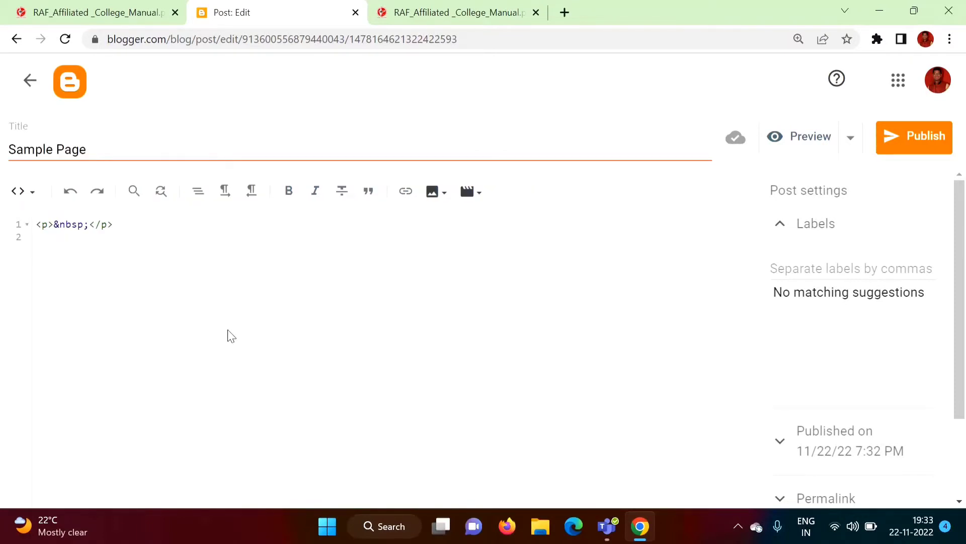
{"action": "key", "text": "ctrl+plus"}
{"action": "key", "text": "ctrl+plus"}
{"action": "key", "text": "ctrl+plus"}
{"action": "key", "text": "ctrl+plus"}
{"action": "key", "text": "Return"}
{"action": "key", "text": "Return"}
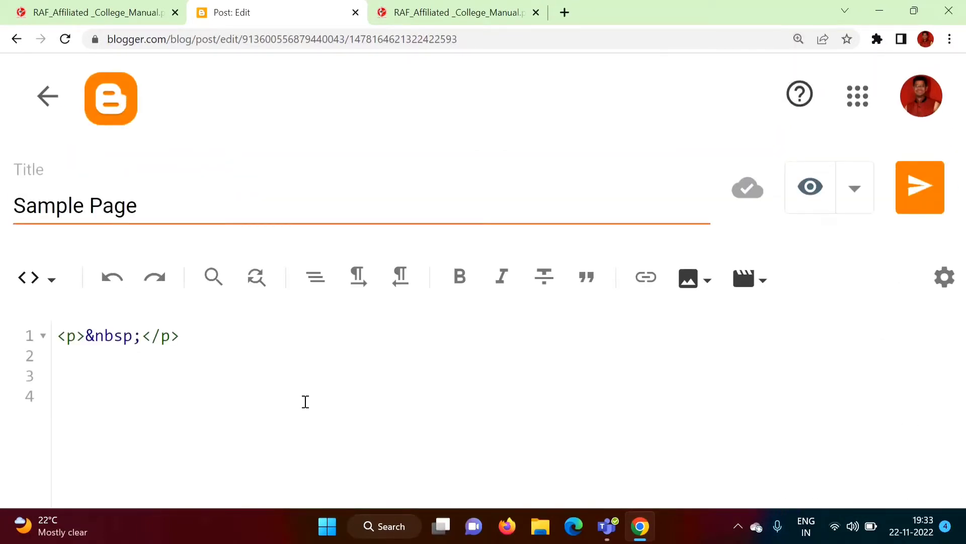
{"action": "type", "text": "<"}
{"action": "type", "text": "a h"}
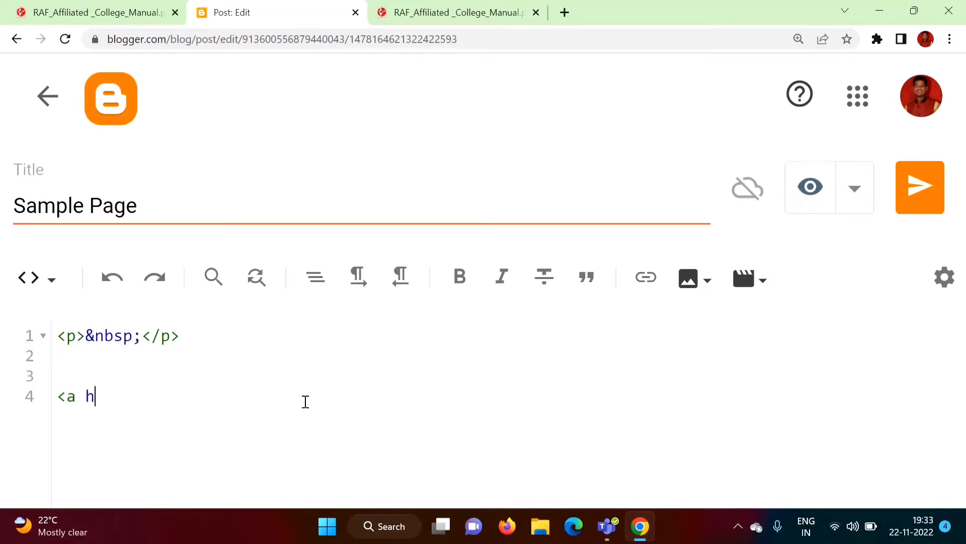
{"action": "type", "text": "ref="}
{"action": "type", "text": "\"\""}
{"action": "type", "text": " ta"}
{"action": "type", "text": "rget="}
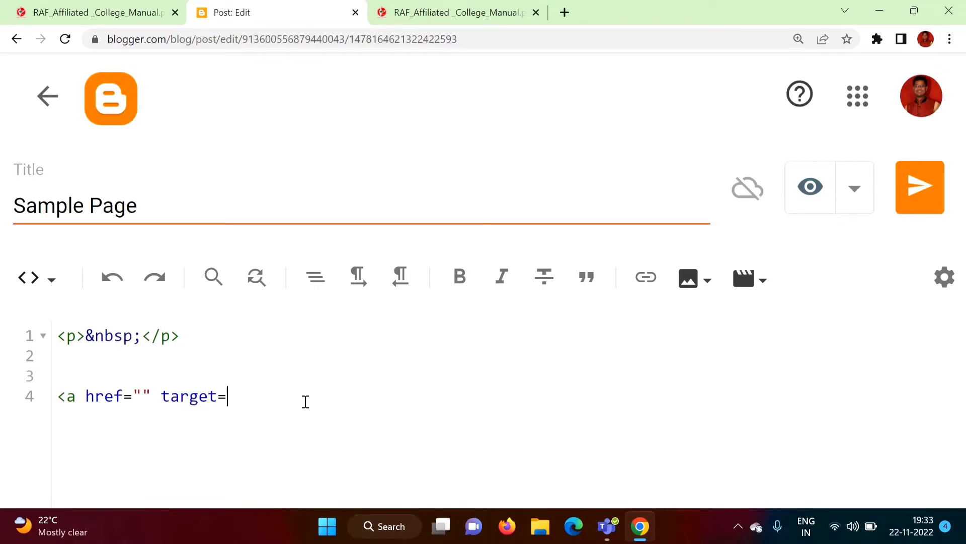
{"action": "type", "text": "\"\""}
{"action": "key", "text": "Left"}
{"action": "type", "text": "_"}
{"action": "type", "text": "blank\""}
{"action": "type", "text": ">"}
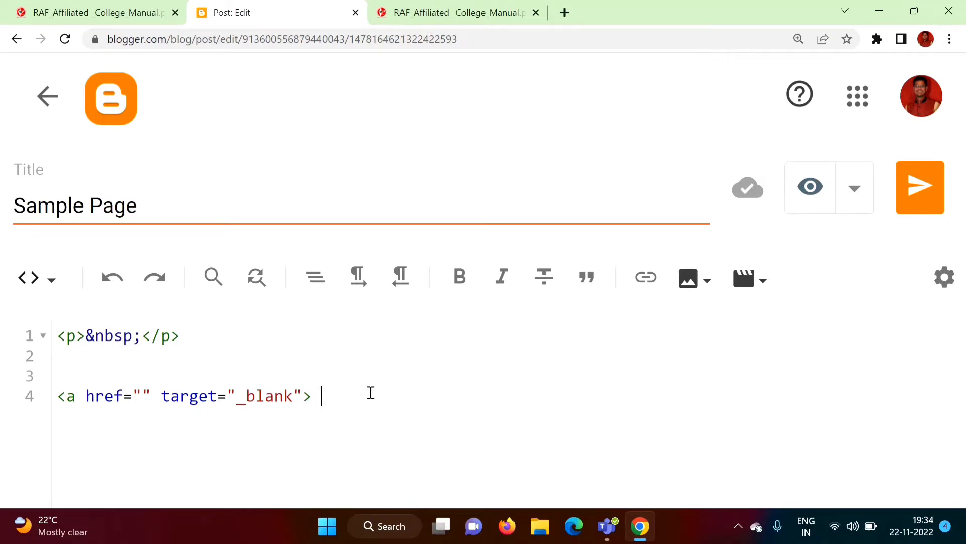
Paste the 'Key Indicator- 1.2 Academic Flexibility (30)' heading from PDF page 51 as the link text
{"action": "left_click", "coordinate": [98, 12]}
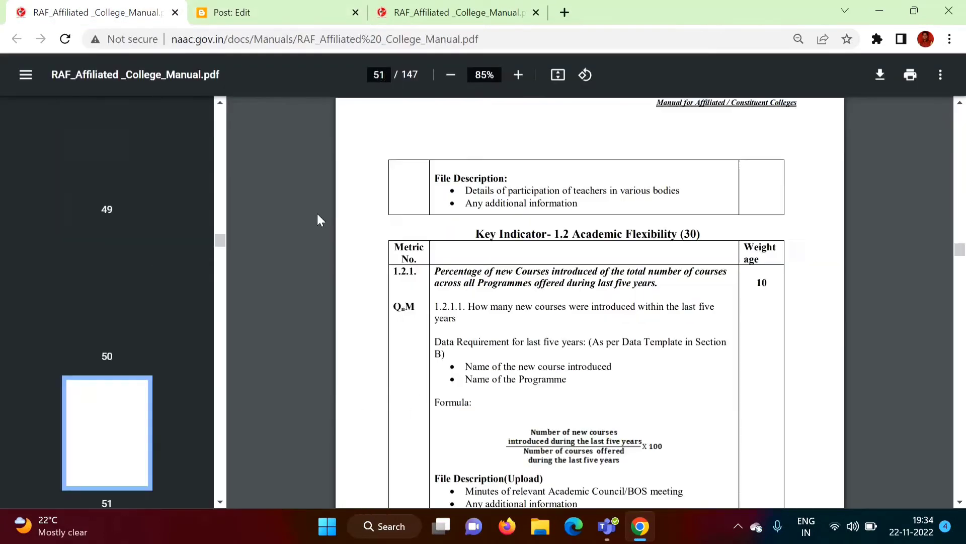
{"action": "left_click_drag", "start_coordinate": [477, 234], "coordinate": [715, 236]}
{"action": "key", "text": "ctrl+c"}
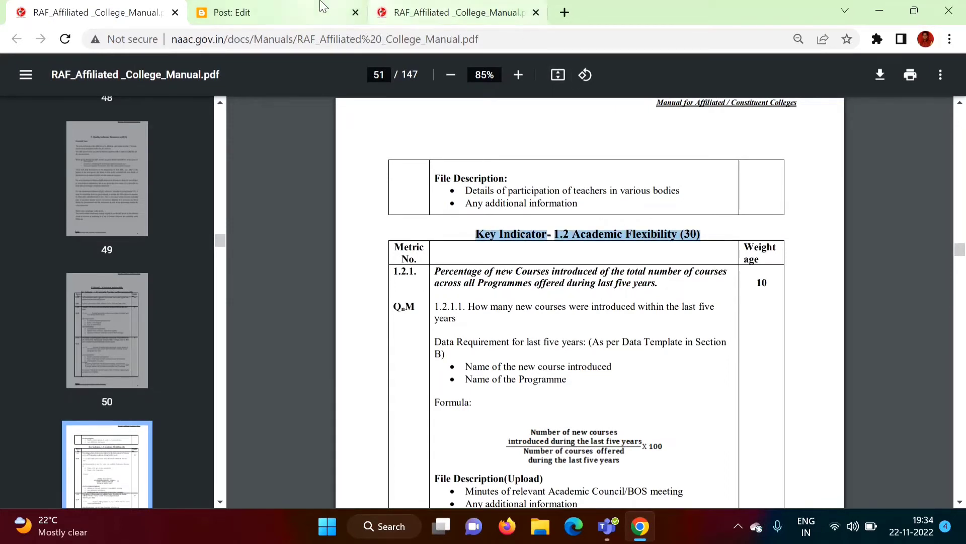
{"action": "left_click", "coordinate": [320, 9]}
{"action": "key", "text": "ctrl+v"}
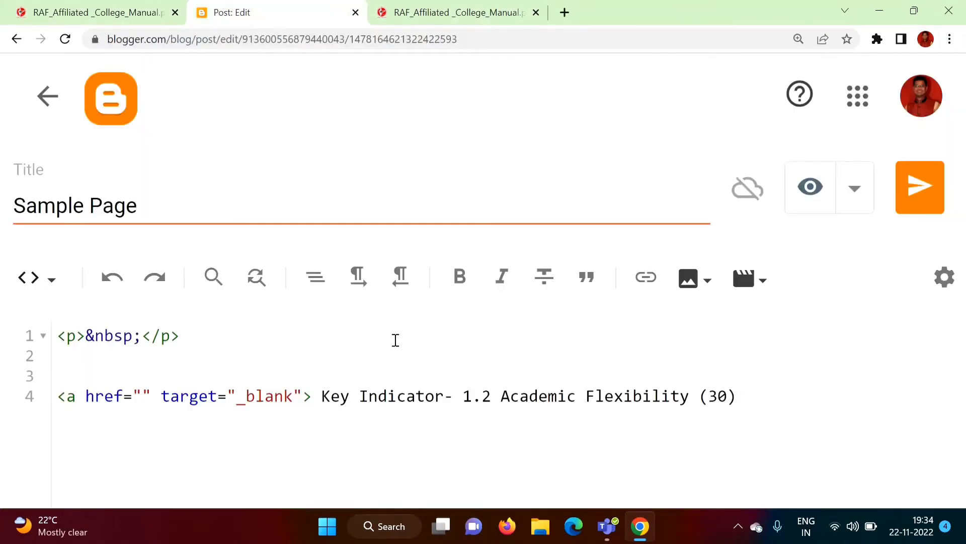
{"action": "type", "text": " </a"}
{"action": "type", "text": ">"}
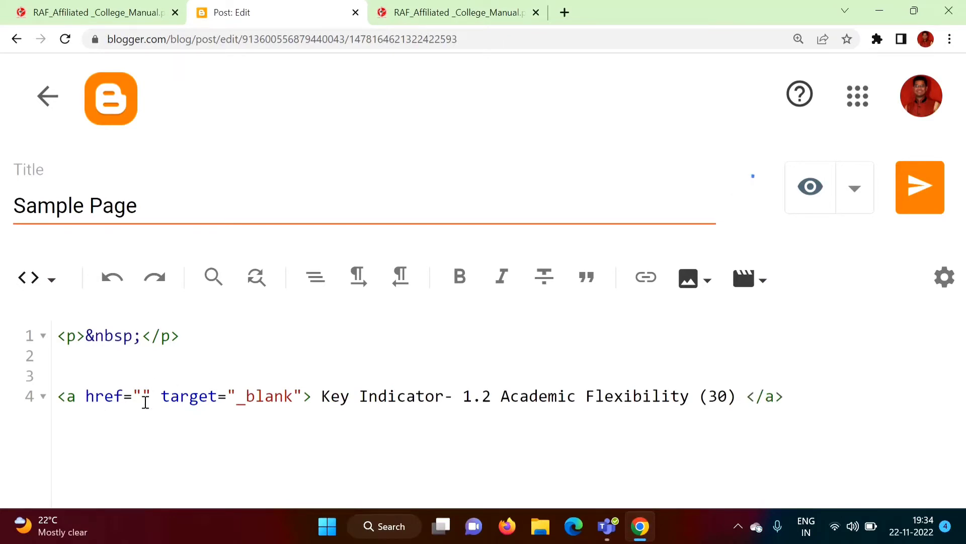
Paste the NAAC manual's PDF address into the link's href quotes
{"action": "left_click", "coordinate": [513, 13]}
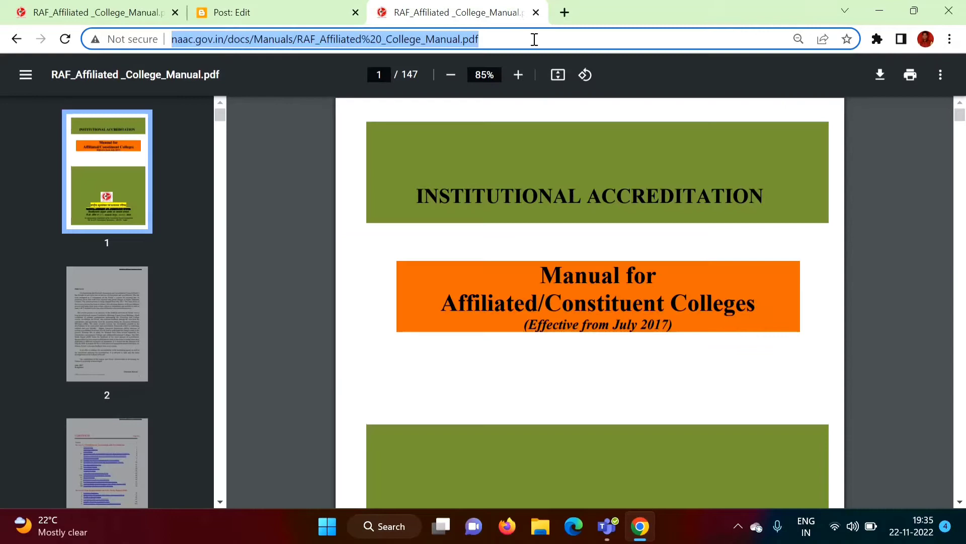
{"action": "left_click", "coordinate": [44, 8]}
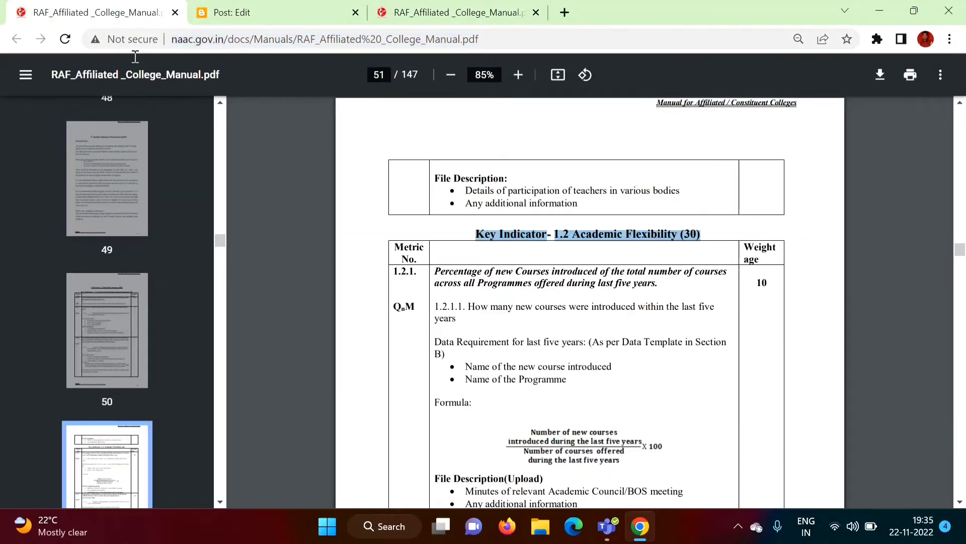
{"action": "left_click", "coordinate": [250, 11]}
{"action": "type", "text": "http://www.naac.gov.in/docs/Manuals/RAF_Affiliated%20_College_Manual.pdf"}
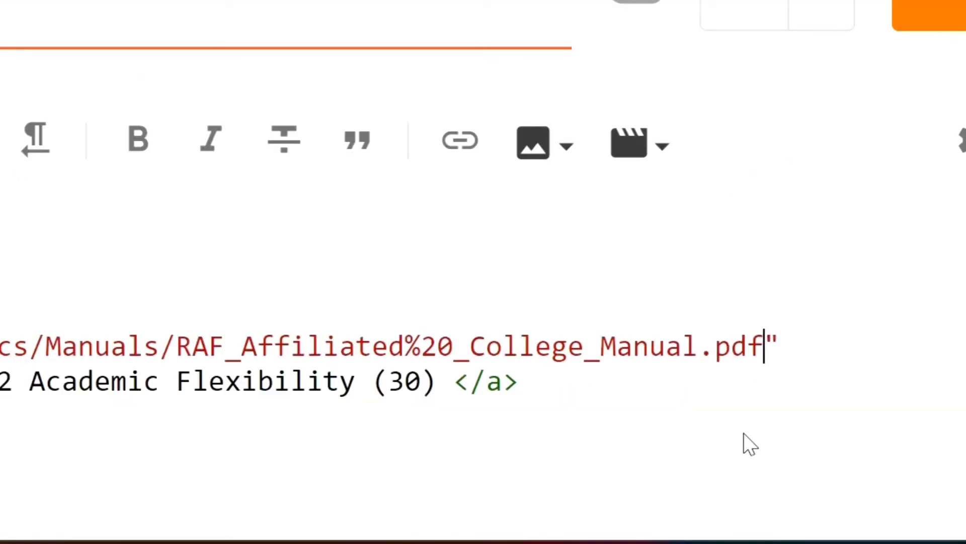
{"action": "type", "text": "#"}
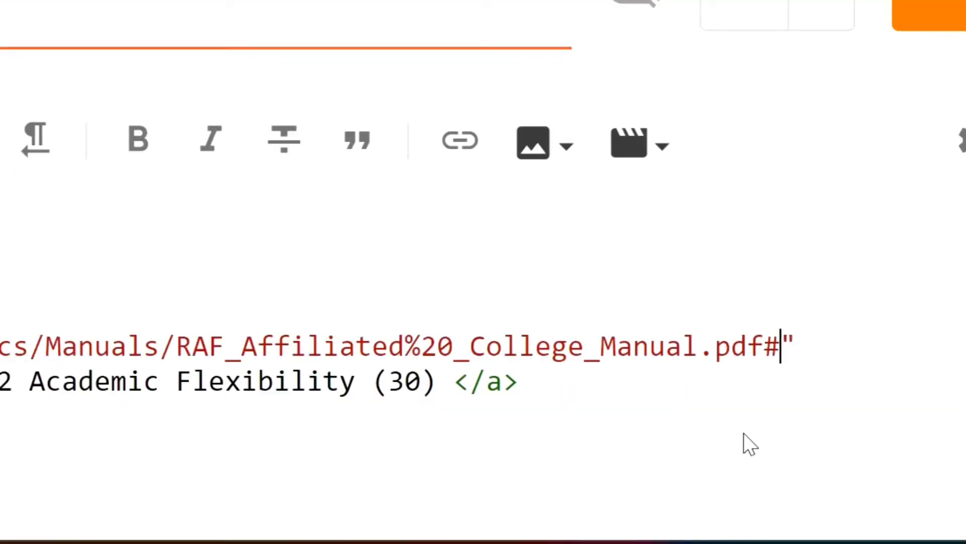
{"action": "type", "text": "page"}
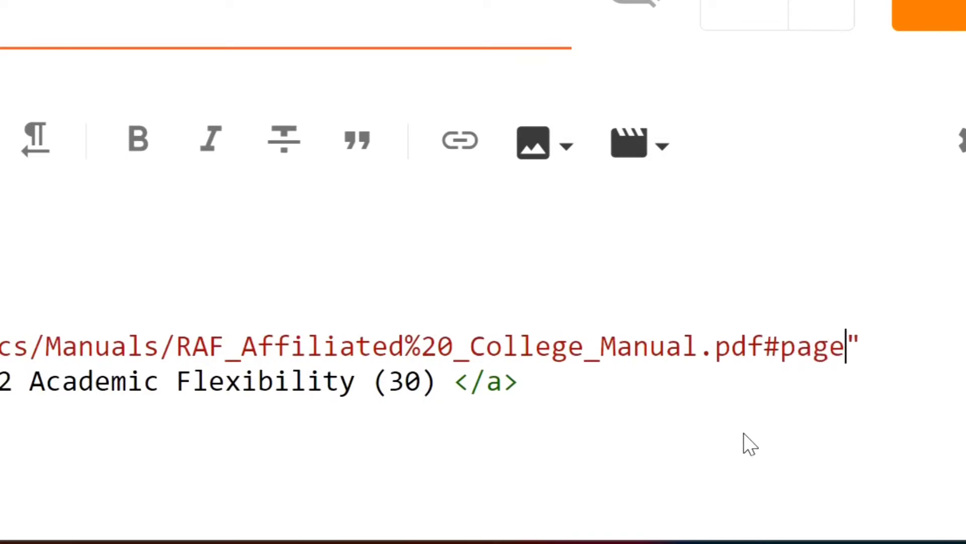
{"action": "type", "text": "=51"}
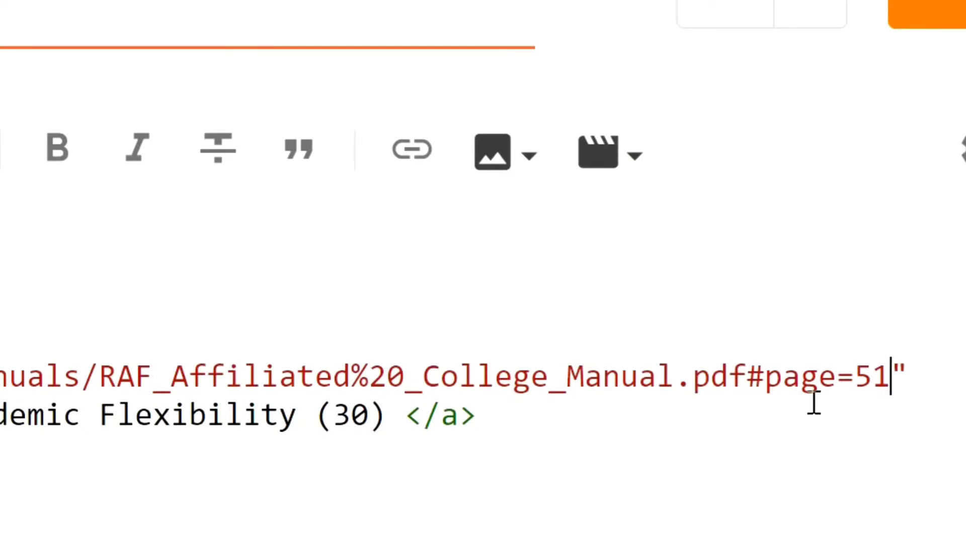
Zoom the editor out, return to Compose view, and publish the Sample Page post
{"action": "key", "text": "ctrl+minus"}
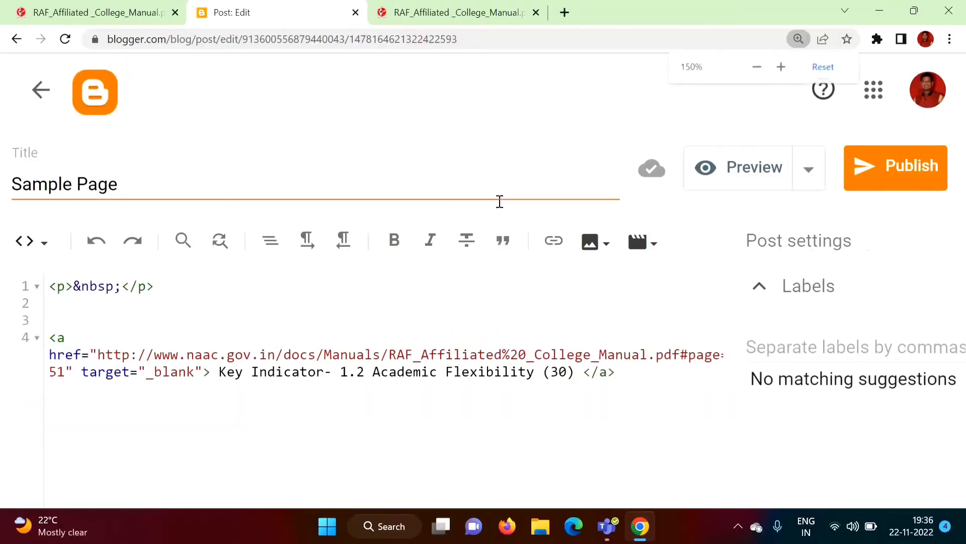
{"action": "key", "text": "ctrl+minus"}
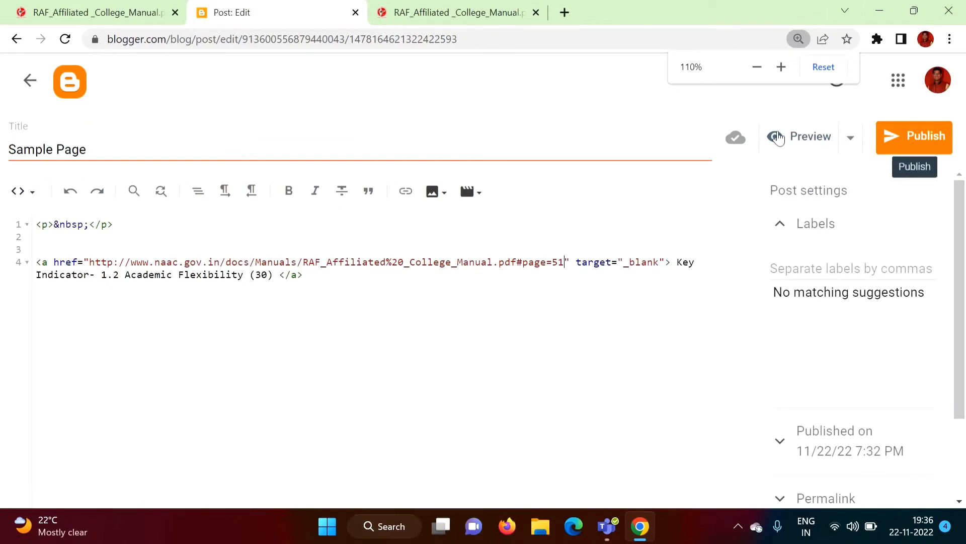
{"action": "left_click", "coordinate": [24, 193]}
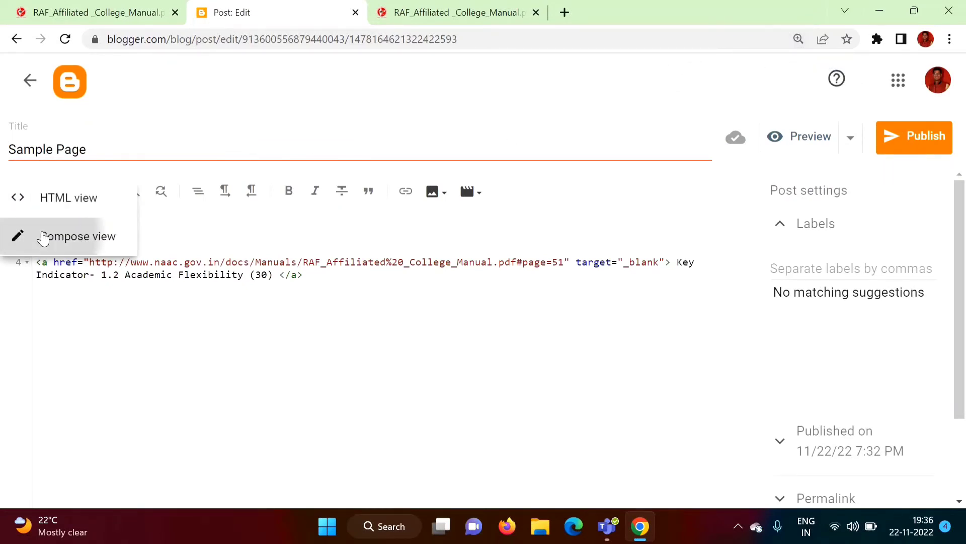
{"action": "left_click", "coordinate": [39, 233]}
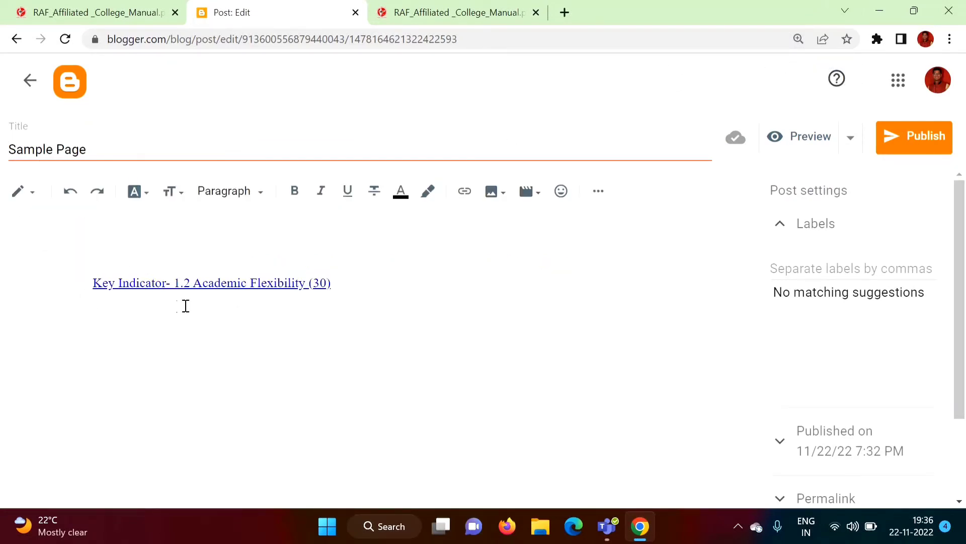
{"action": "left_click", "coordinate": [938, 140]}
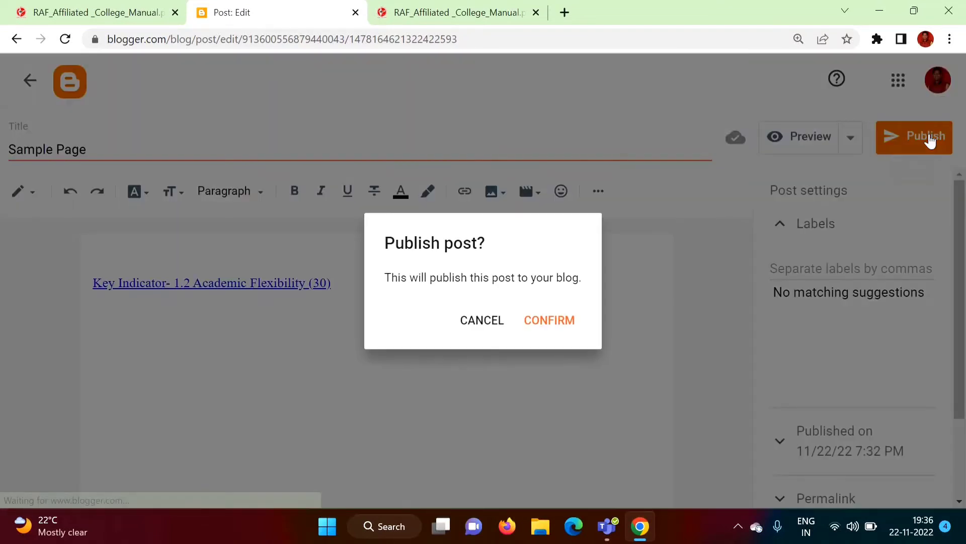
{"action": "left_click", "coordinate": [538, 333]}
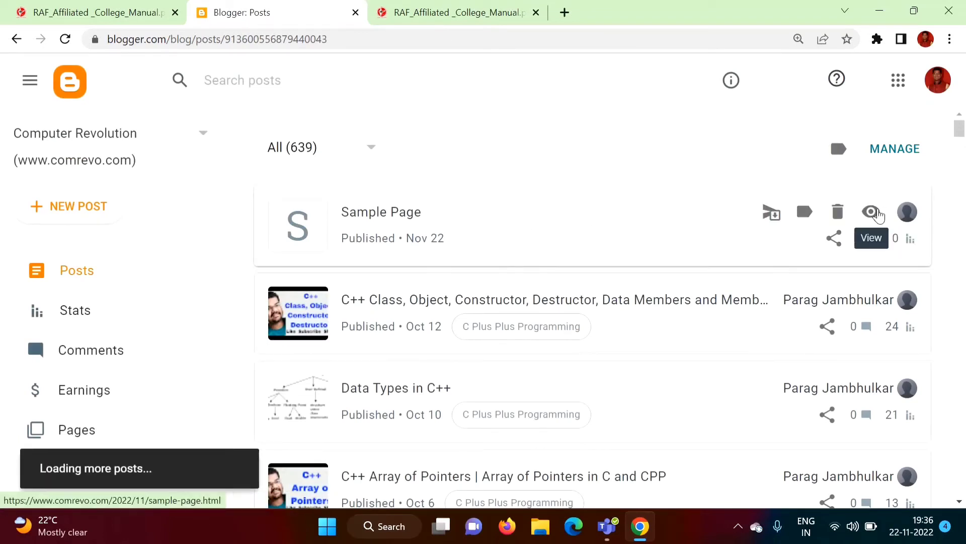
View the published Sample Page post in a new tab, zoomed in
{"action": "left_click", "coordinate": [874, 213]}
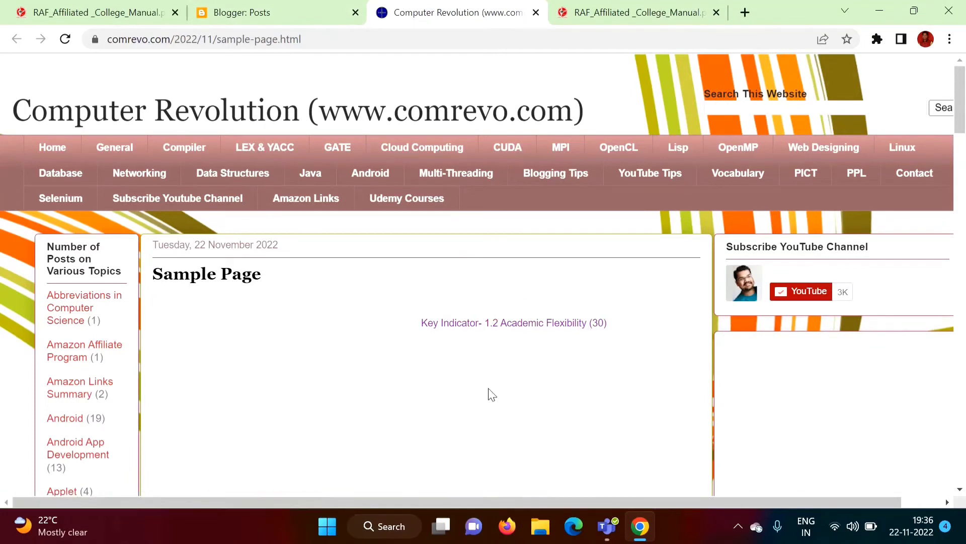
{"action": "key", "text": "ctrl+plus"}
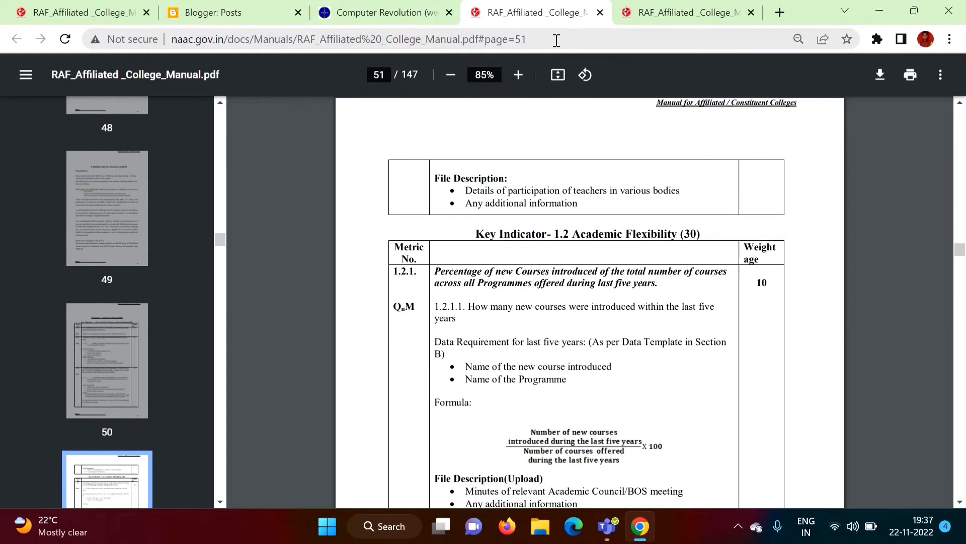
Select the manual's #page=51 address, reset the PDF zoom, and switch to Word
{"action": "left_click_drag", "start_coordinate": [556, 39], "coordinate": [495, 38]}
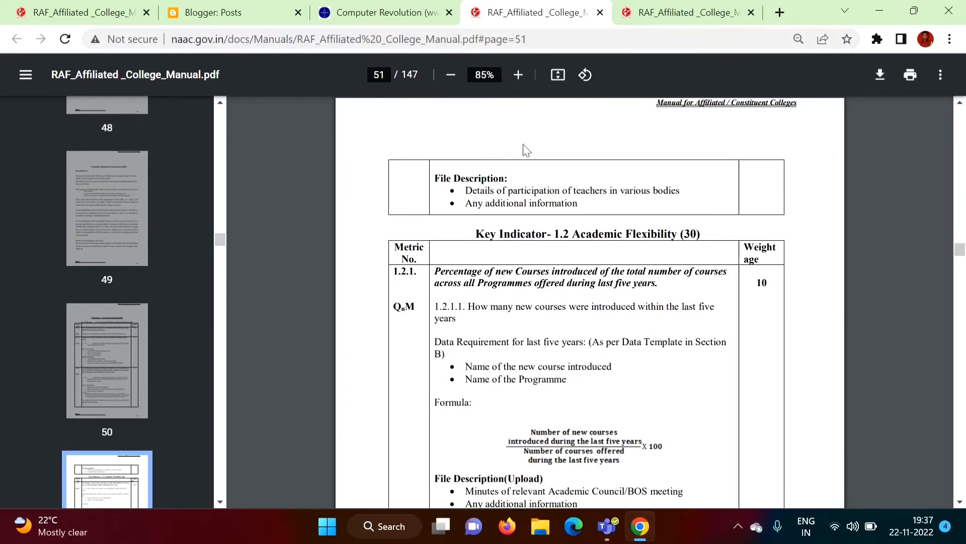
{"action": "key", "text": "ctrl+0"}
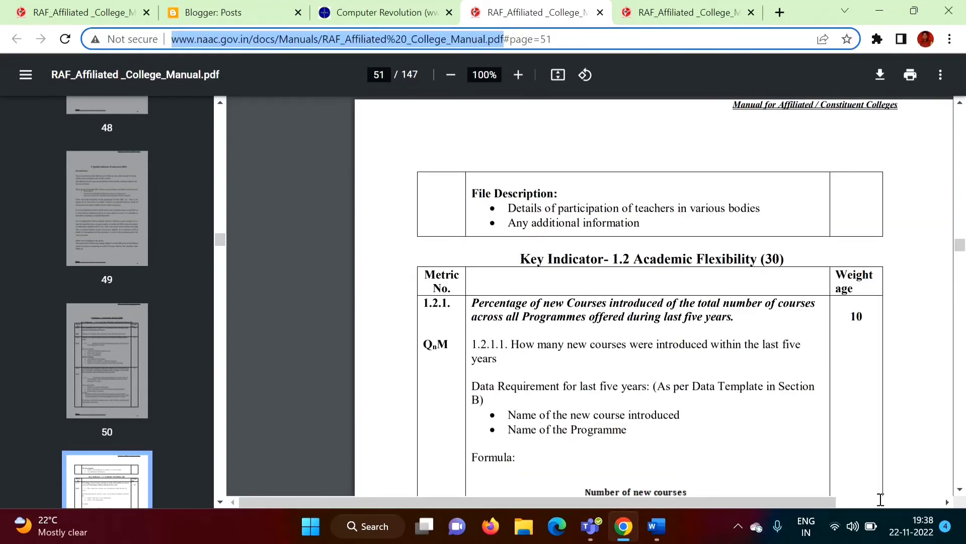
{"action": "left_click", "coordinate": [663, 518]}
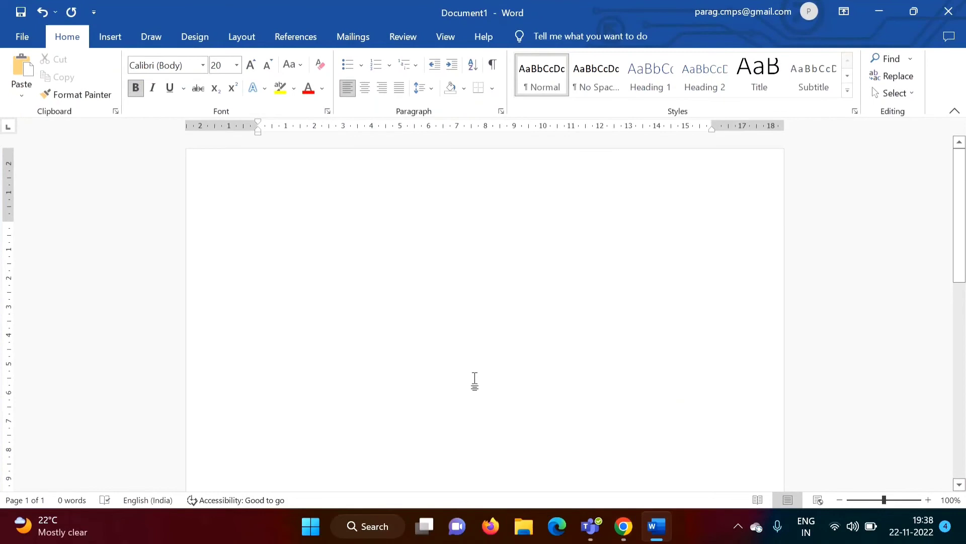
Paste the manual's PDF address into the Word document
{"action": "type", "text": "http://www.naac.gov.in/docs/Manuals/RAF_Affiliated%20_College_Manual.pdf"}
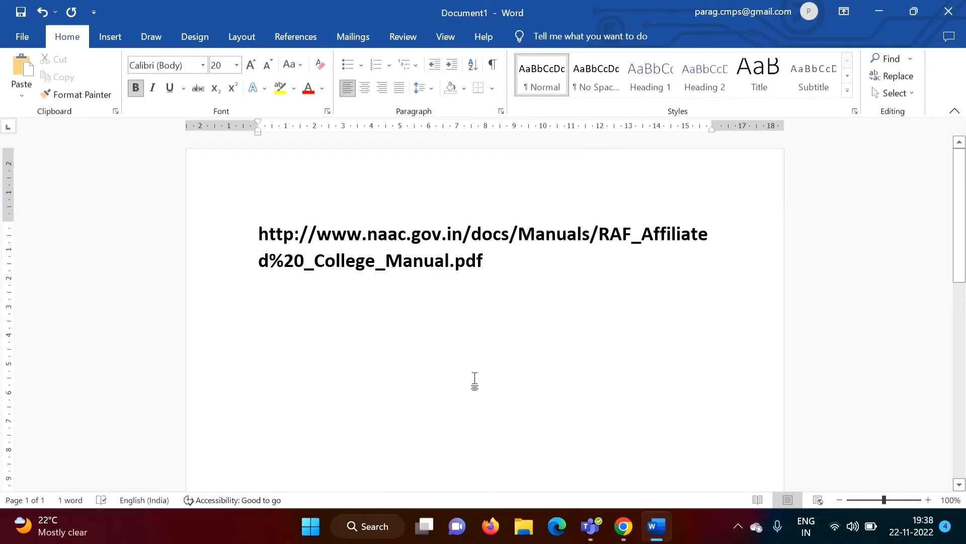
{"action": "type", "text": "#"}
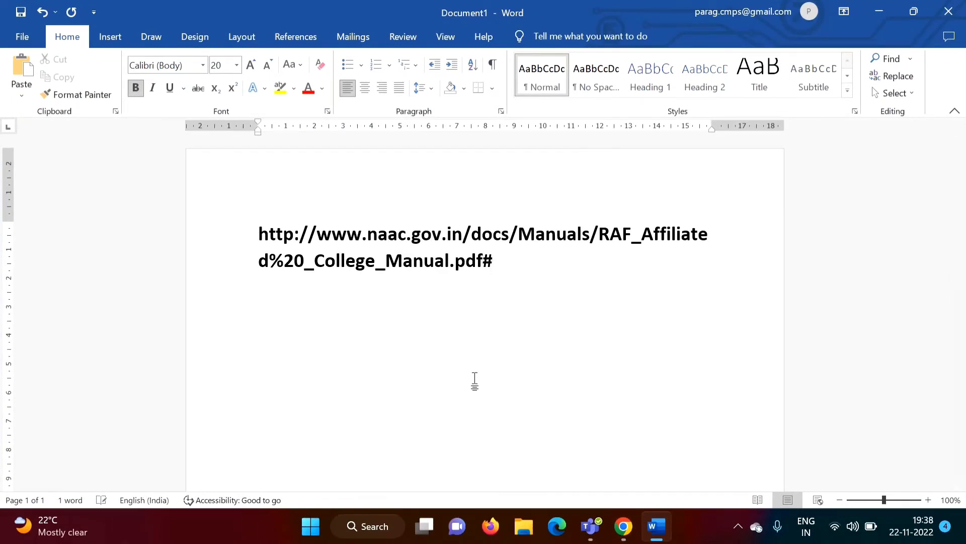
{"action": "type", "text": "page="}
{"action": "type", "text": "40"}
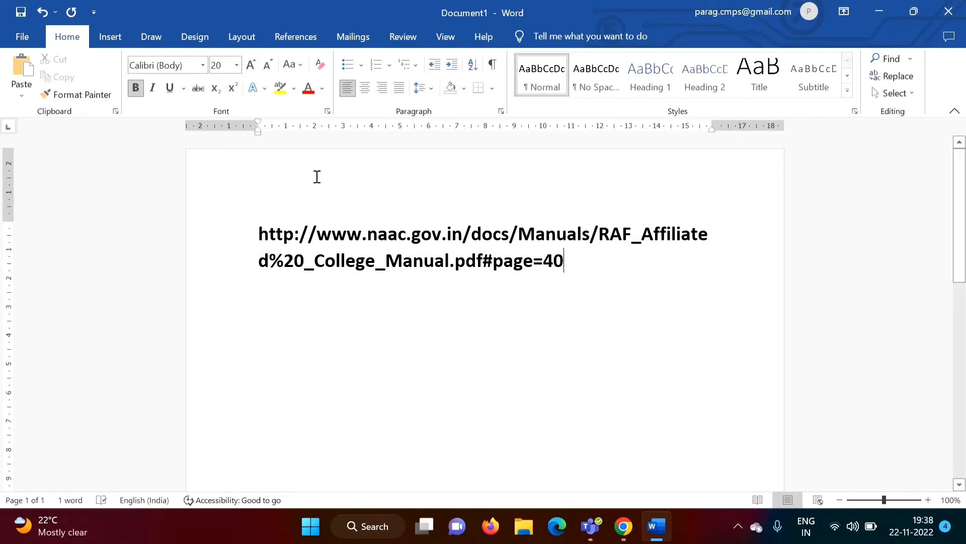